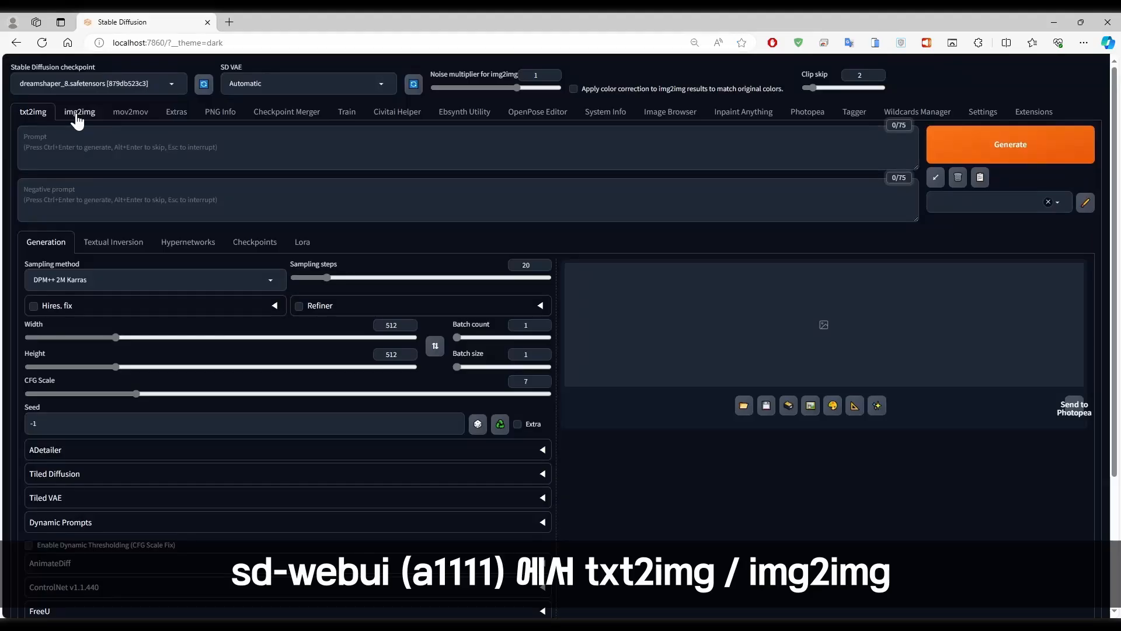
View the img2img page and return to the txt2img page
{"action": "left_click", "coordinate": [76, 112]}
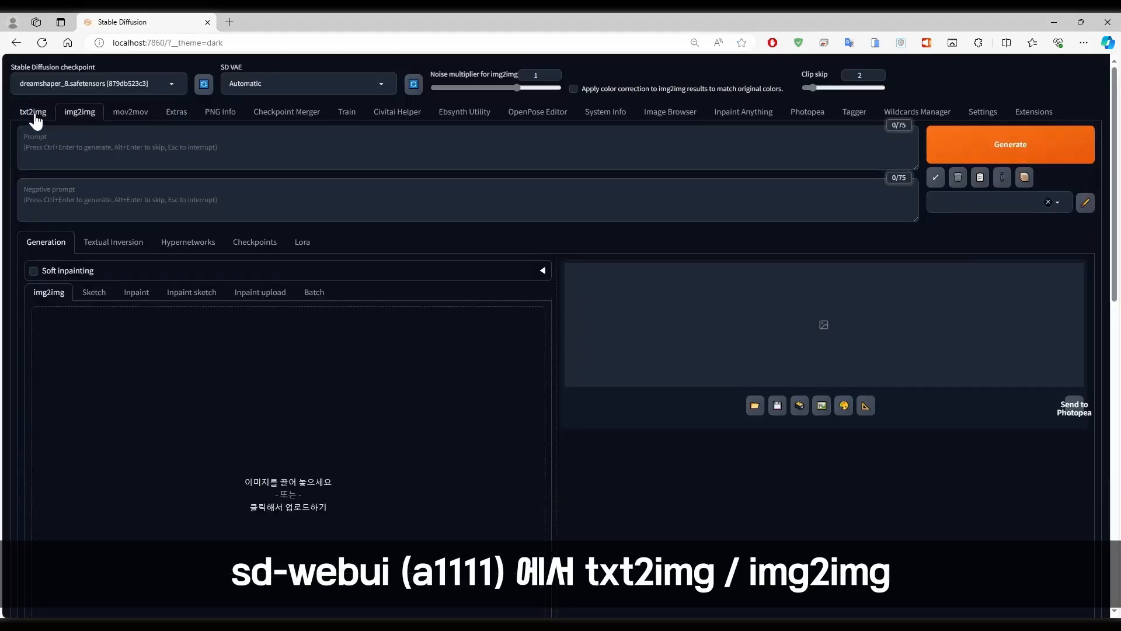
{"action": "left_click", "coordinate": [34, 116]}
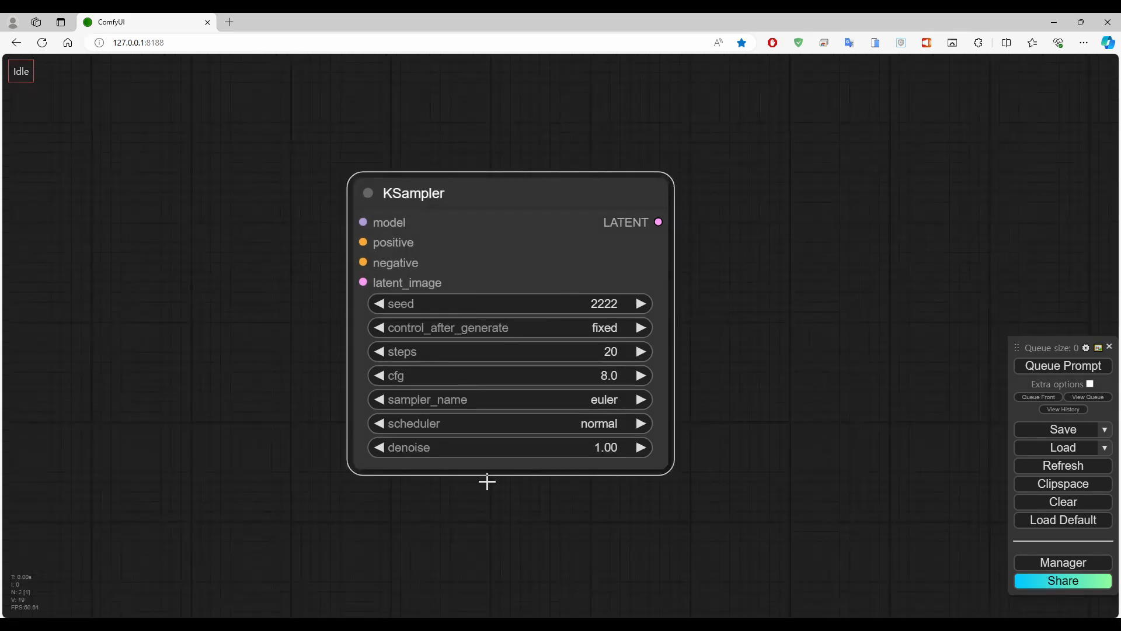
Examine the Load Checkpoint node and its list of available checkpoint models without changing the selected checkpoint
{"action": "scroll", "coordinate": [188, 300], "scroll_direction": "down", "scroll_amount": 4}
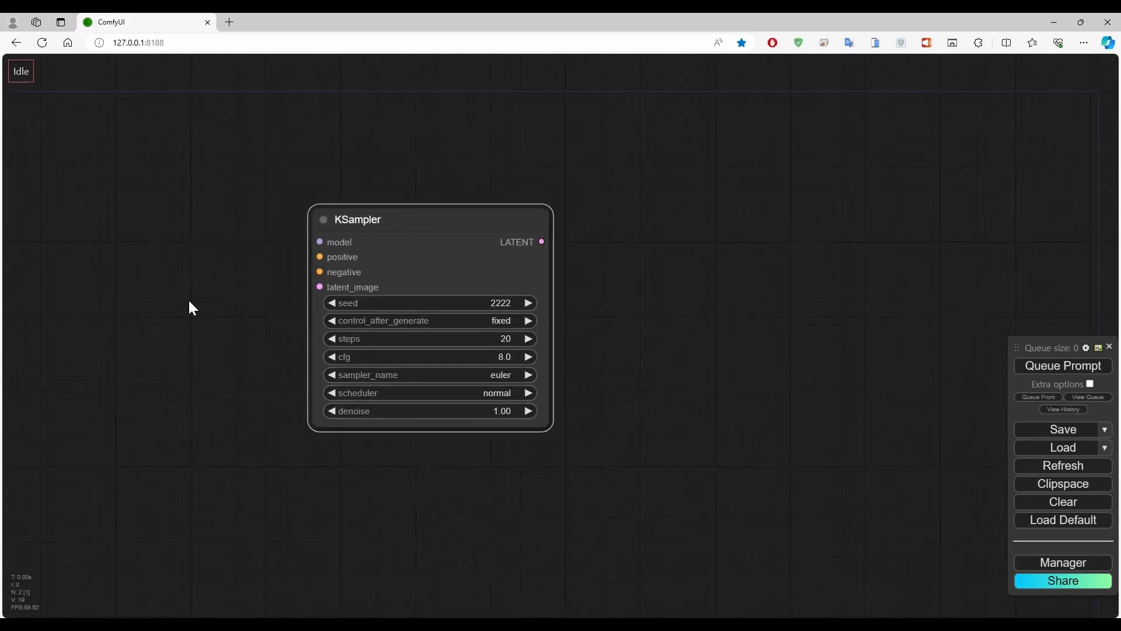
{"action": "left_click_drag", "start_coordinate": [183, 296], "coordinate": [476, 294]}
{"action": "left_click_drag", "start_coordinate": [396, 286], "coordinate": [476, 297]}
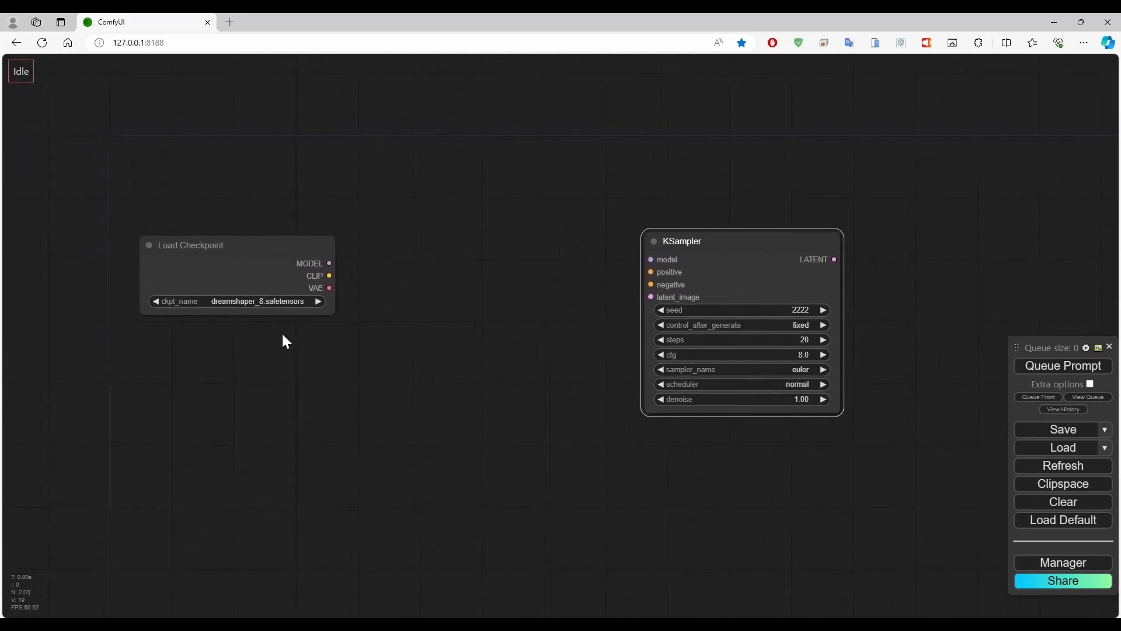
{"action": "left_click_drag", "start_coordinate": [283, 335], "coordinate": [558, 361]}
{"action": "scroll", "coordinate": [551, 343], "scroll_direction": "up", "scroll_amount": 2}
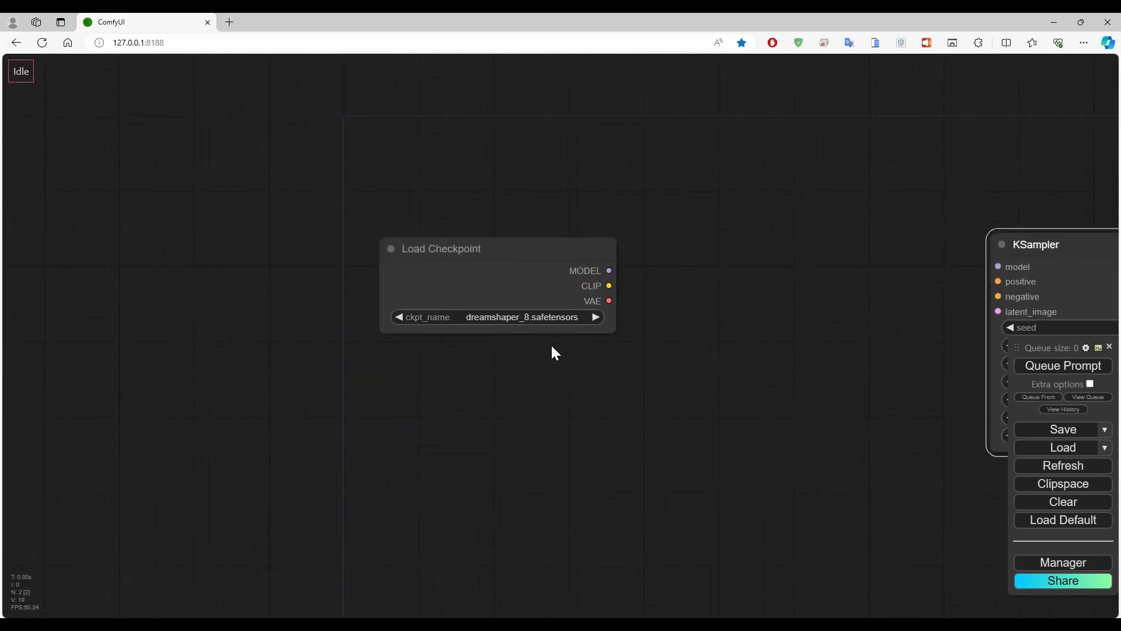
{"action": "left_click", "coordinate": [487, 243]}
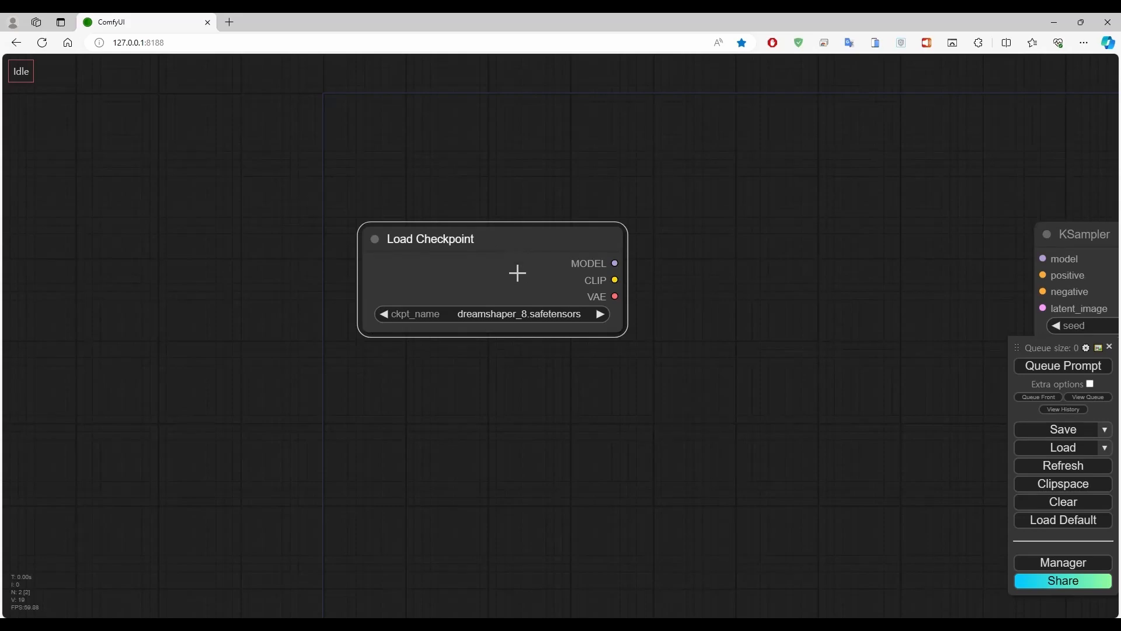
{"action": "left_click", "coordinate": [516, 316]}
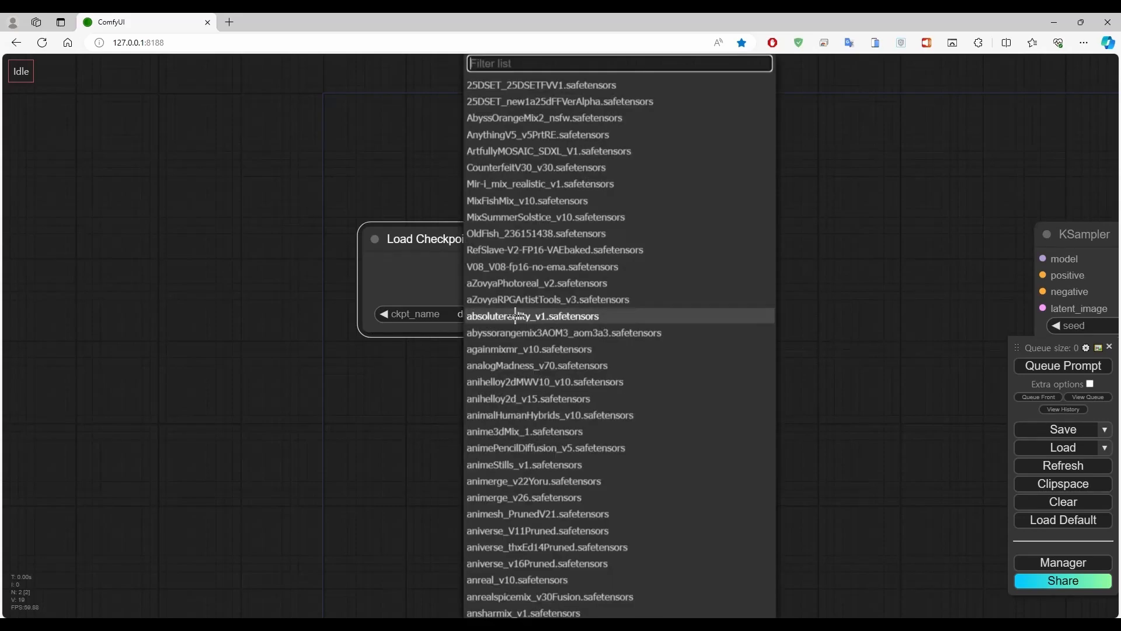
{"action": "left_click", "coordinate": [794, 423]}
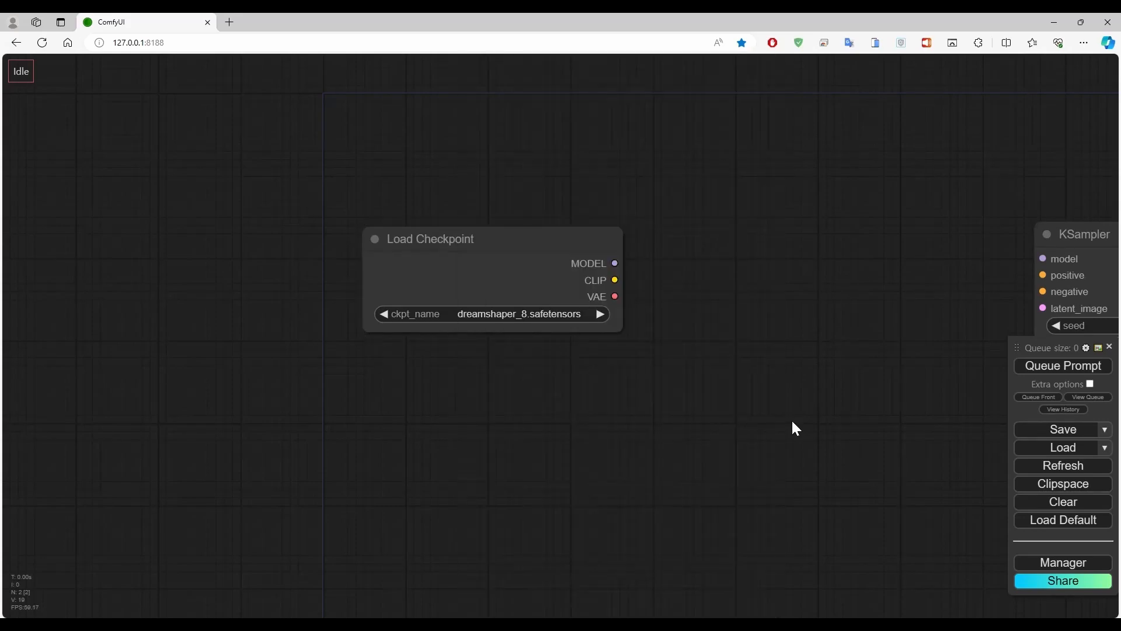
Connect the Load Checkpoint node's MODEL output to the KSampler's model input
{"action": "left_click_drag", "start_coordinate": [801, 400], "coordinate": [537, 386]}
{"action": "left_click_drag", "start_coordinate": [357, 256], "coordinate": [782, 251]}
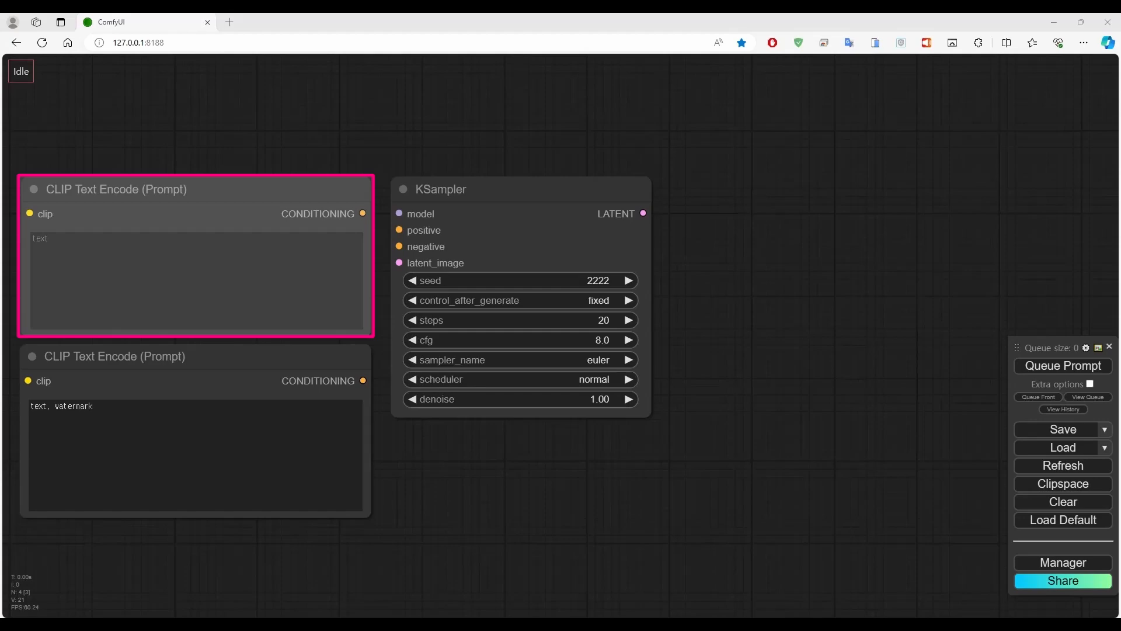
Connect the upper CLIP Text Encode node to the KSampler's positive input and the lower one to its negative input, shifting the KSampler slightly right
{"action": "left_click", "coordinate": [353, 186]}
{"action": "left_click_drag", "start_coordinate": [363, 213], "coordinate": [400, 230]}
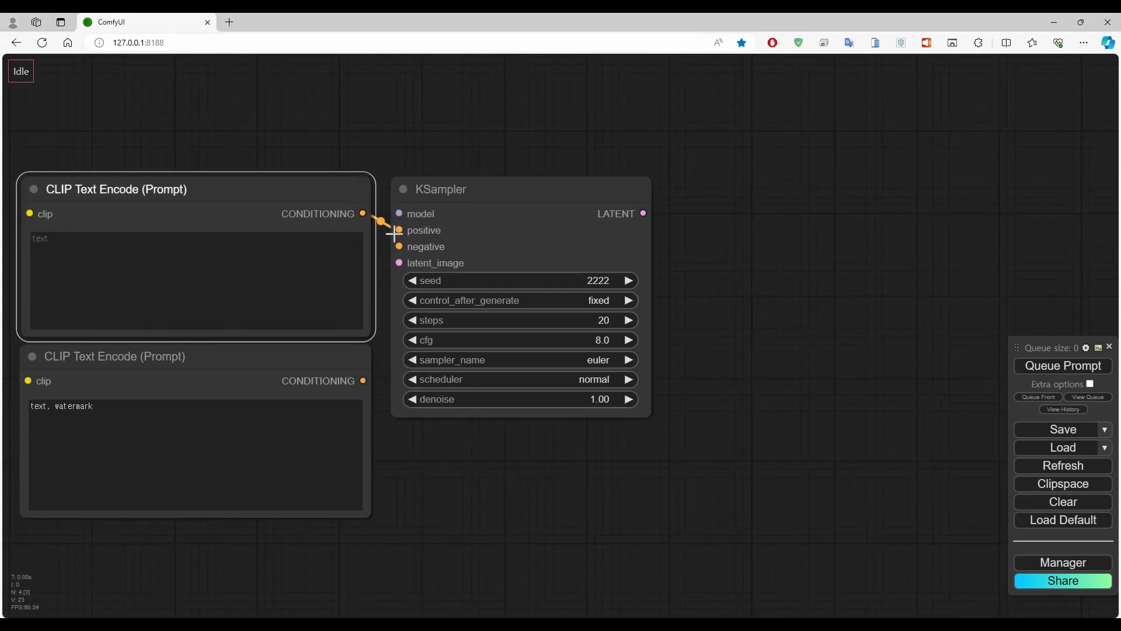
{"action": "left_click_drag", "start_coordinate": [363, 380], "coordinate": [399, 246]}
{"action": "left_click_drag", "start_coordinate": [499, 186], "coordinate": [512, 186]}
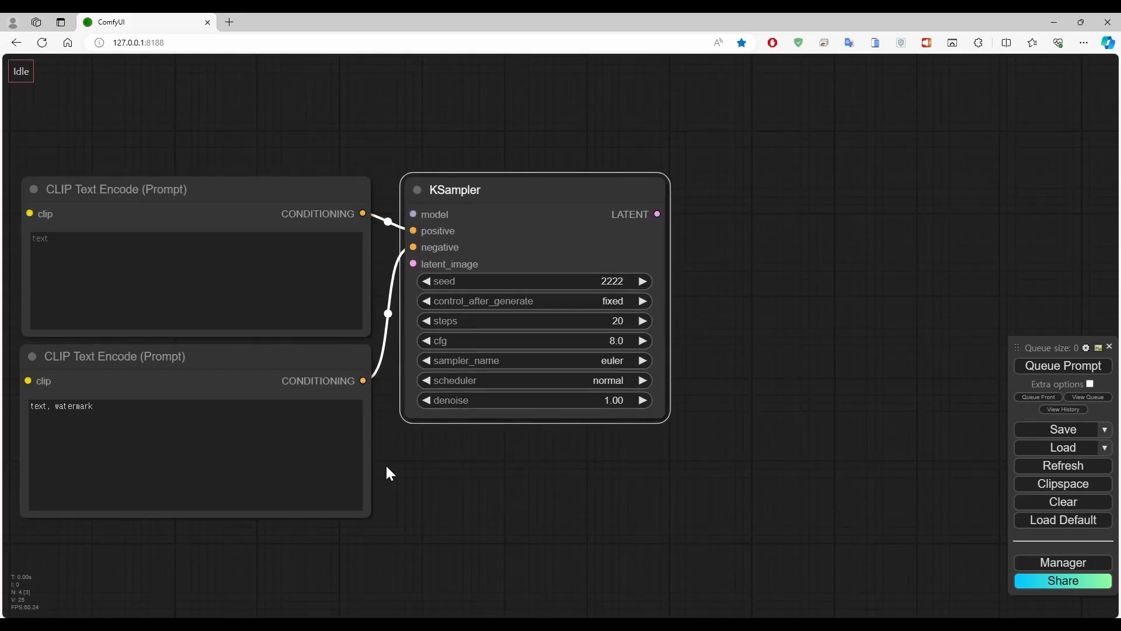
Connect the Load Checkpoint node's CLIP output to the clip inputs of both CLIP Text Encode nodes
{"action": "left_click_drag", "start_coordinate": [385, 464], "coordinate": [675, 461]}
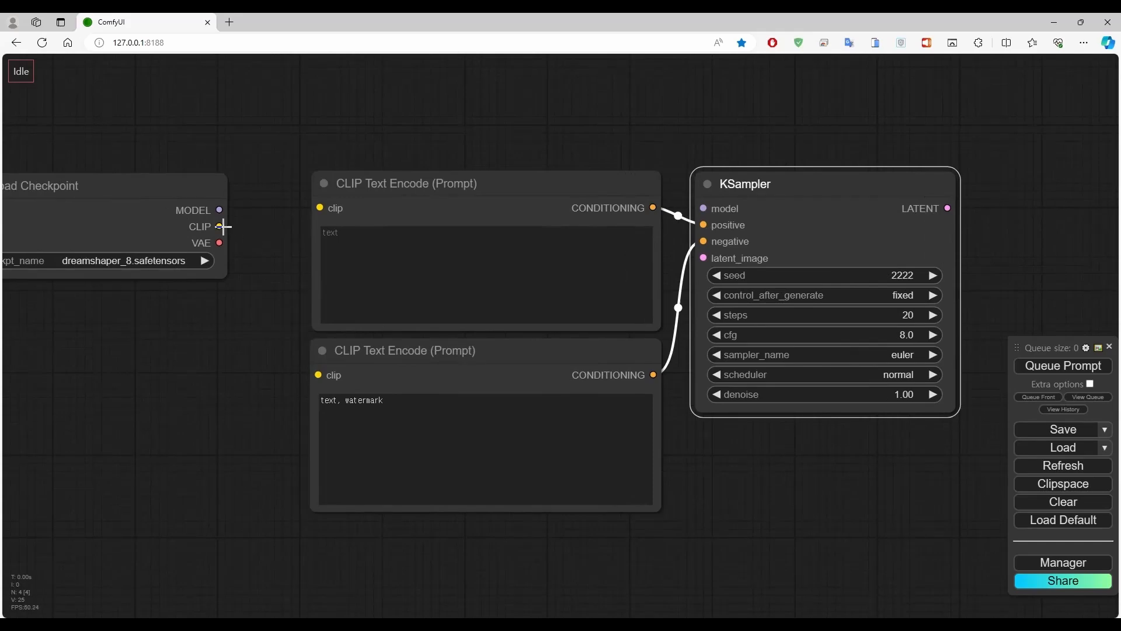
{"action": "left_click_drag", "start_coordinate": [220, 226], "coordinate": [314, 207]}
{"action": "left_click_drag", "start_coordinate": [219, 226], "coordinate": [298, 380]}
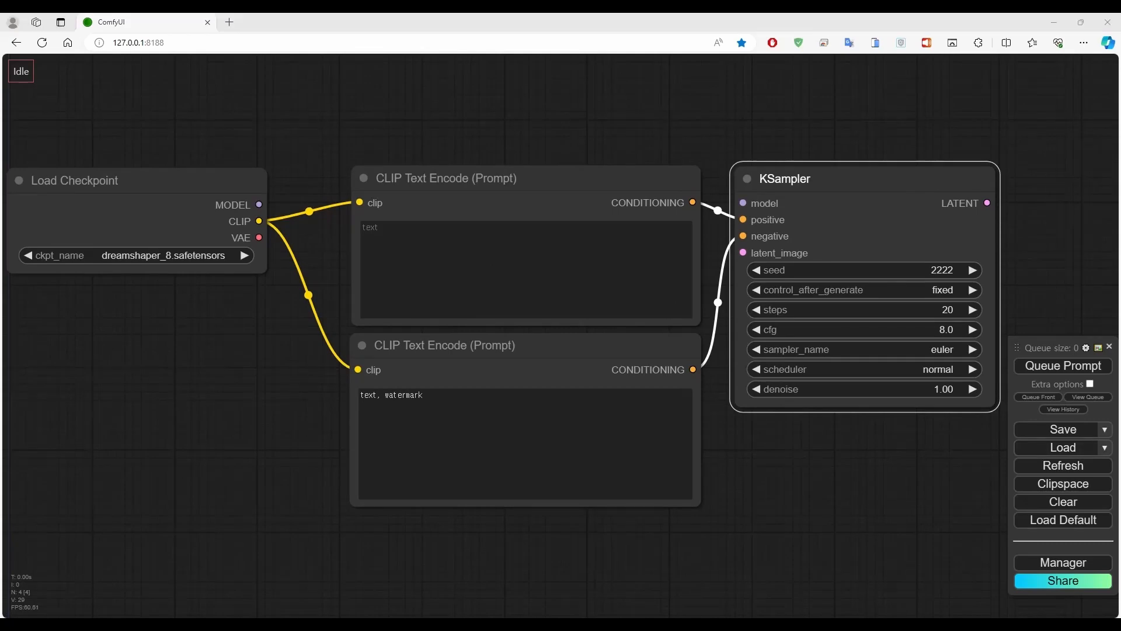
Enter the positive prompt "masterpiece, high quality, highres, outdoors, beautiful girl sitting on bench," and the negative prompt "(worst quality, low quality:1.3), nsfw"
{"action": "left_click", "coordinate": [564, 276]}
{"action": "type", "text": "masterpiece, high quality, highres, outdoors, beautiful girl sitting on bench,"}
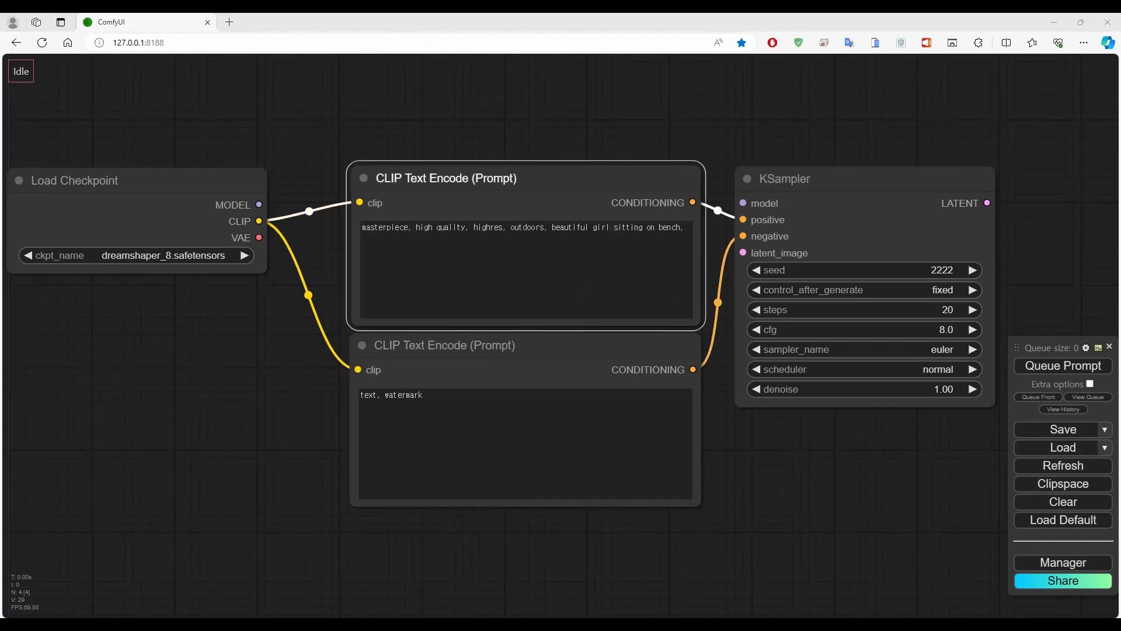
{"action": "left_click", "coordinate": [624, 442]}
{"action": "key", "text": "ctrl+a"}
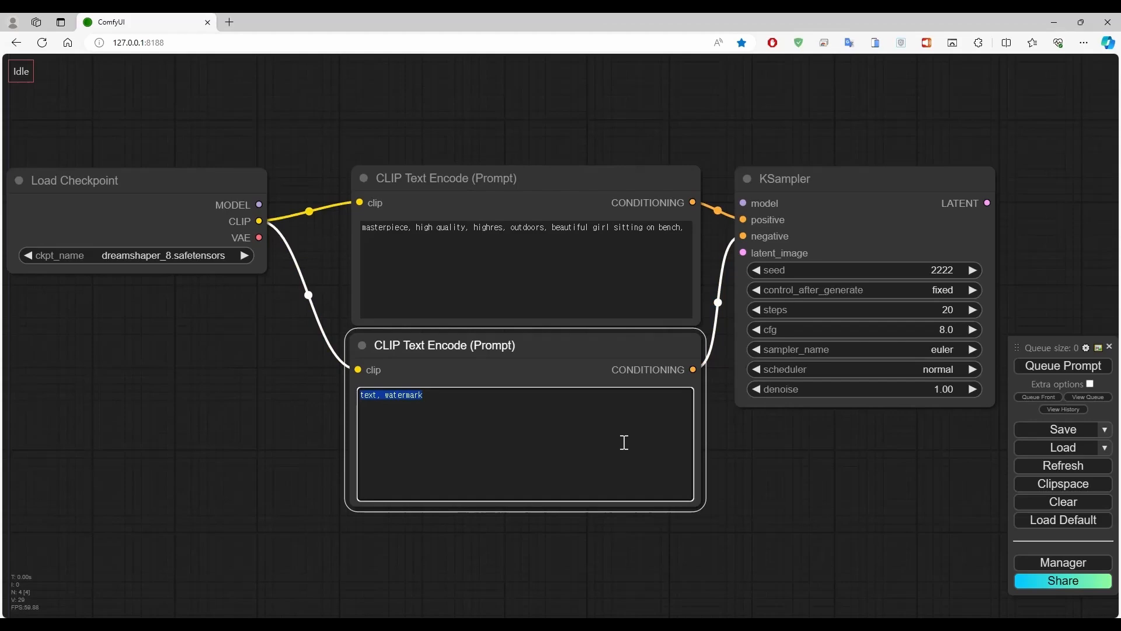
{"action": "type", "text": "worst quality, low quality, monochrome,"}
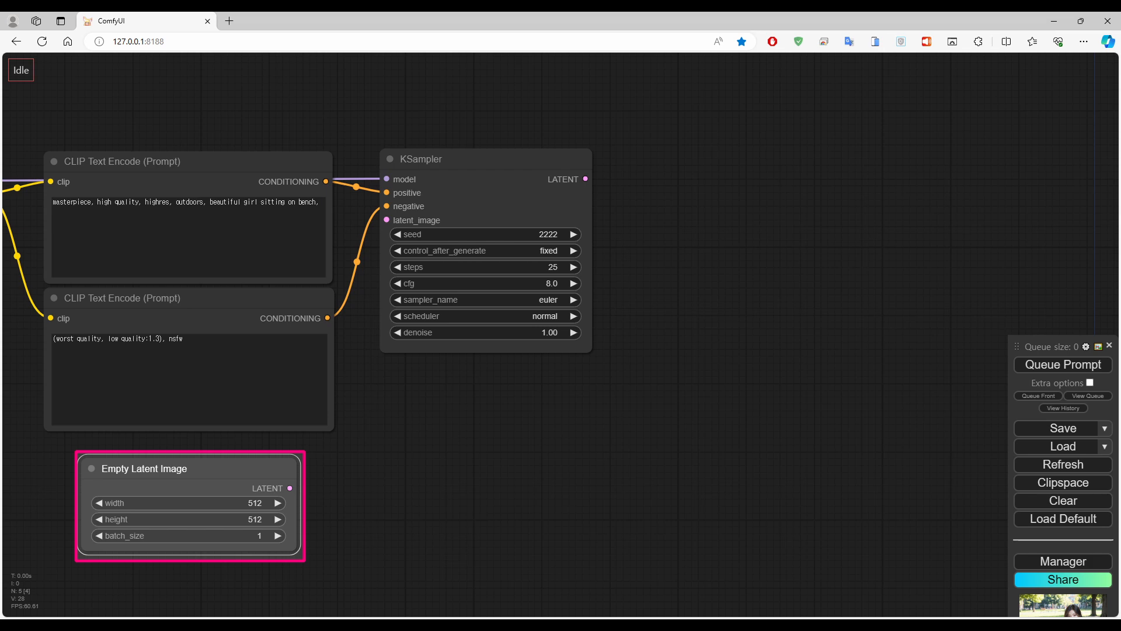
Connect Empty Latent Image to the KSampler's latent_image input, and the KSampler's LATENT output to VAE Decode's samples input
{"action": "left_click_drag", "start_coordinate": [295, 489], "coordinate": [387, 221]}
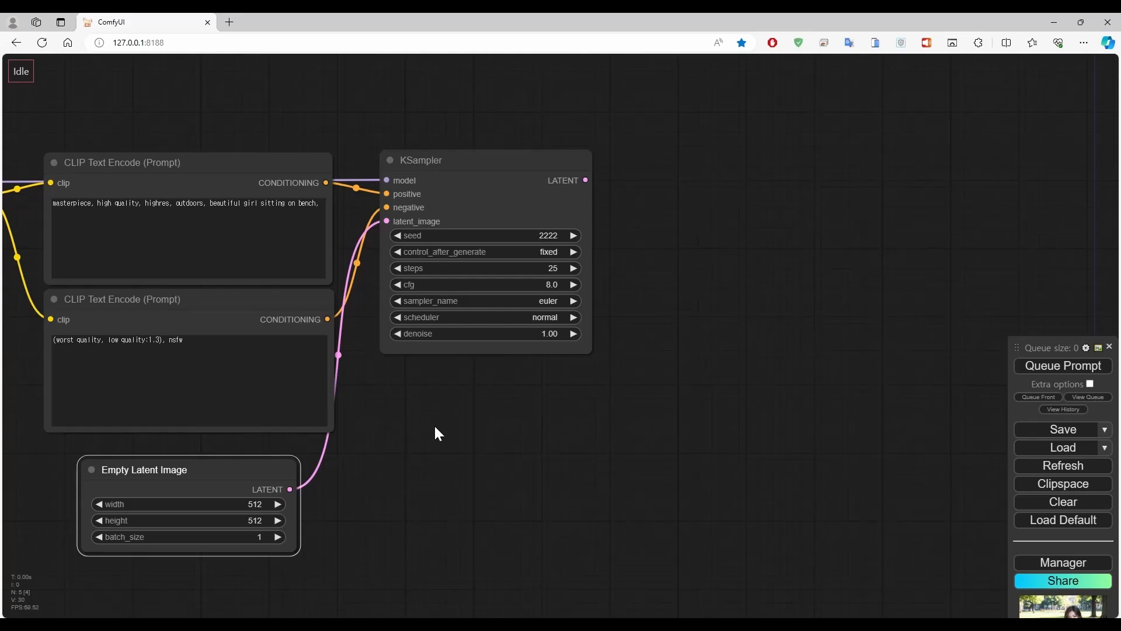
{"action": "left_click", "coordinate": [491, 436]}
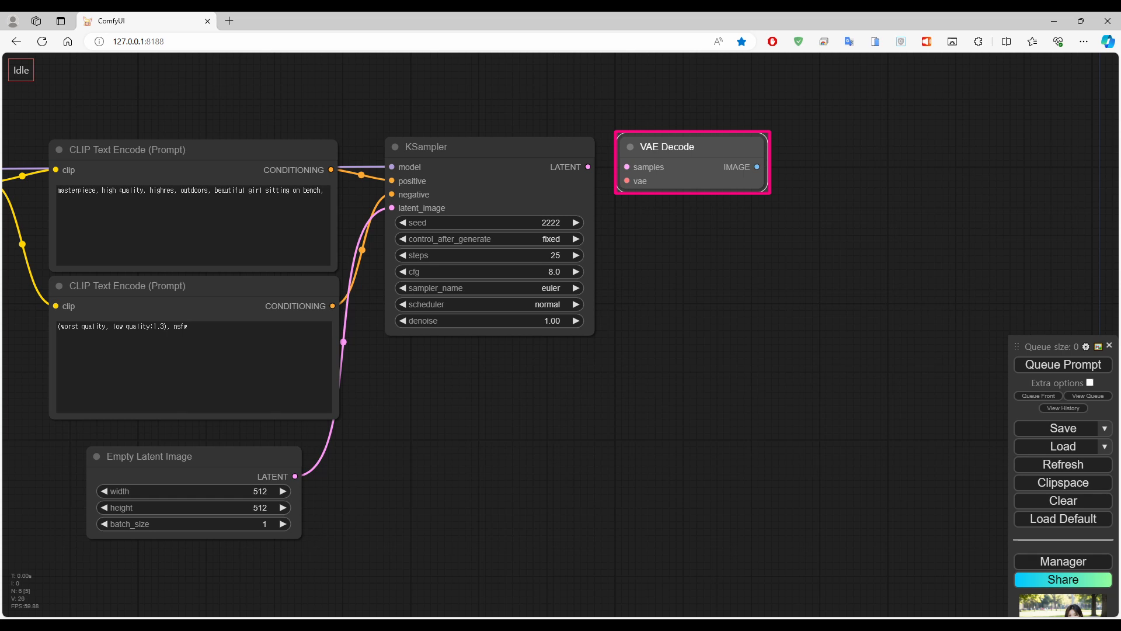
{"action": "left_click_drag", "start_coordinate": [590, 168], "coordinate": [628, 169]}
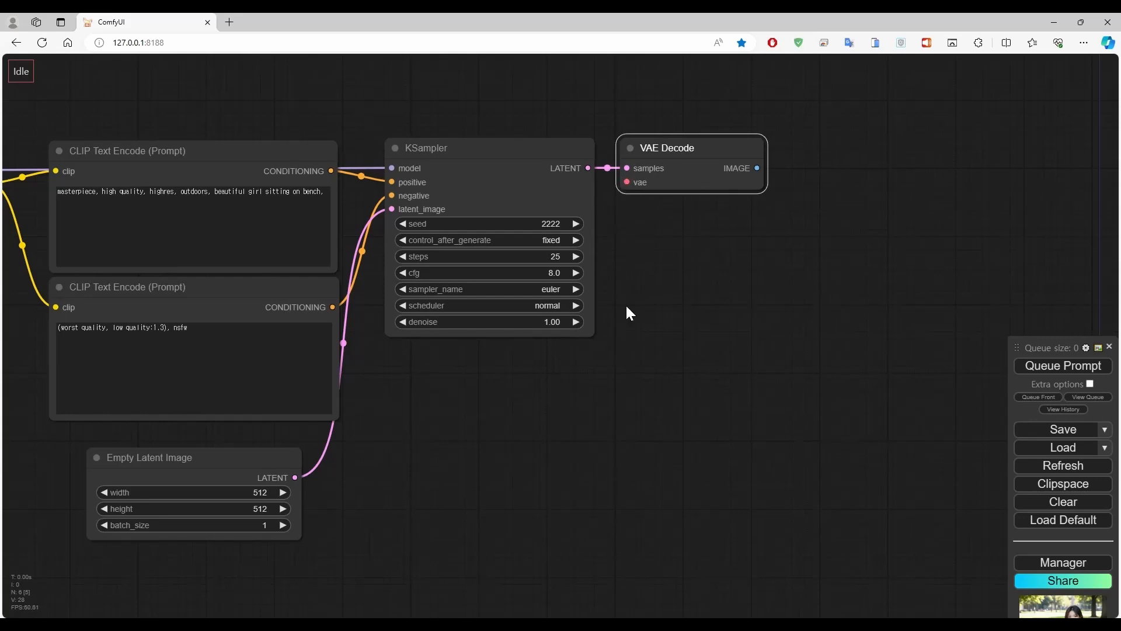
Connect the Load VAE node to VAE Decode's vae input, and replace that link with one from Load Checkpoint's VAE output
{"action": "scroll", "coordinate": [628, 314], "scroll_direction": "down", "scroll_amount": 2}
{"action": "left_click_drag", "start_coordinate": [570, 394], "coordinate": [750, 390]}
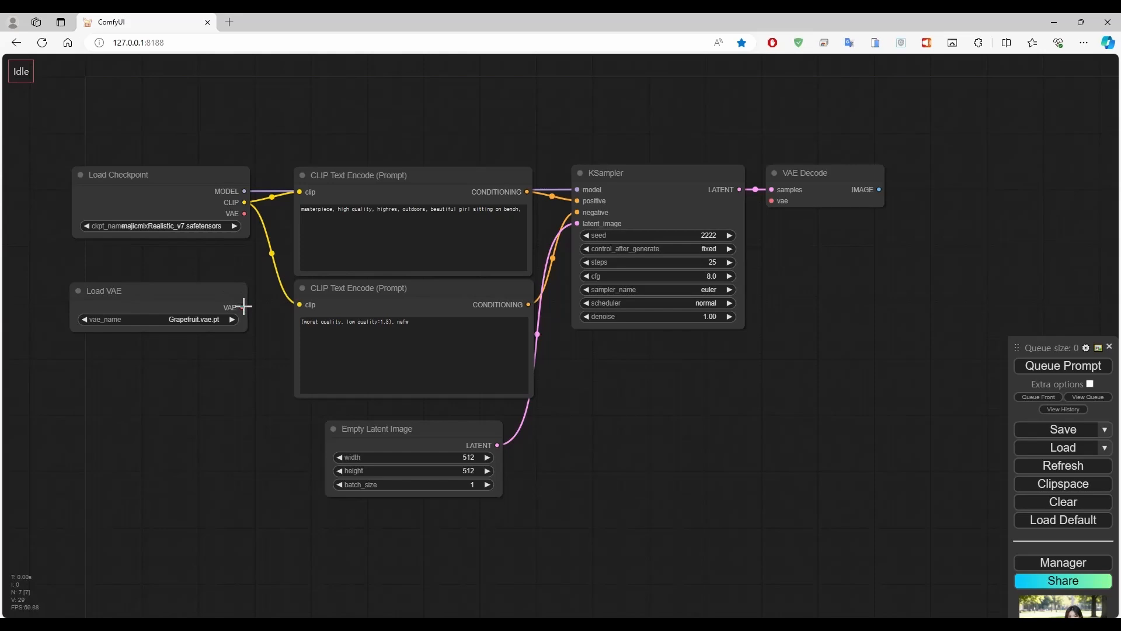
{"action": "left_click_drag", "start_coordinate": [242, 307], "coordinate": [774, 201]}
{"action": "left_click_drag", "start_coordinate": [244, 213], "coordinate": [772, 201]}
Add a Save Image node fed by VAE Decode's IMAGE output and place it beside the VAE Decode node
{"action": "left_click_drag", "start_coordinate": [823, 279], "coordinate": [610, 277]}
{"action": "left_click_drag", "start_coordinate": [667, 187], "coordinate": [687, 187]}
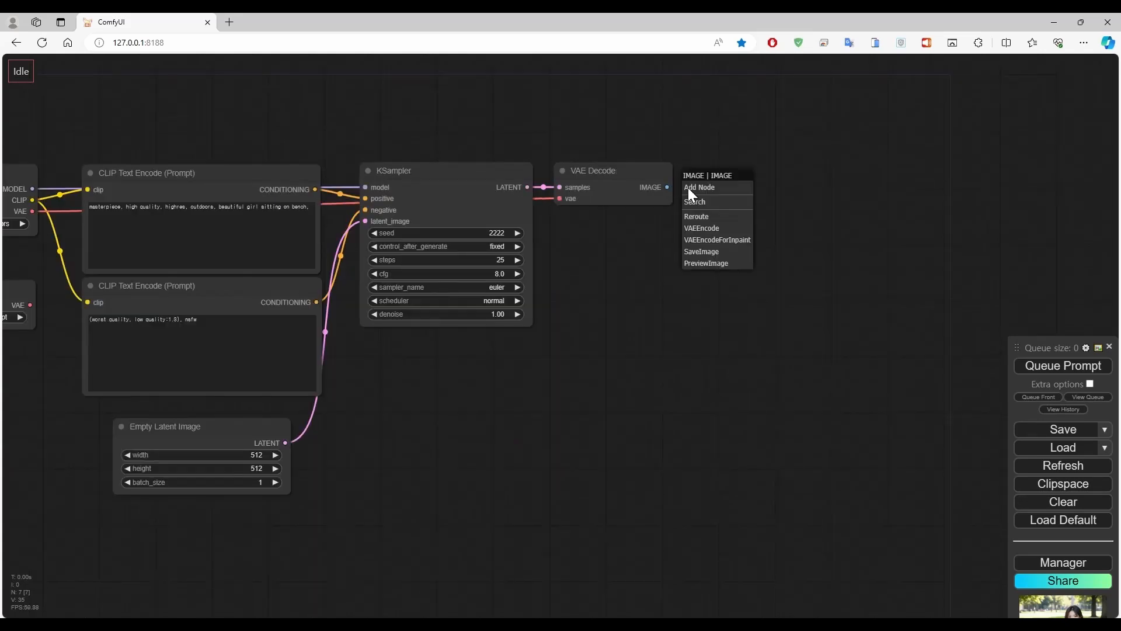
{"action": "left_click", "coordinate": [707, 252]}
{"action": "left_click_drag", "start_coordinate": [793, 182], "coordinate": [801, 175]}
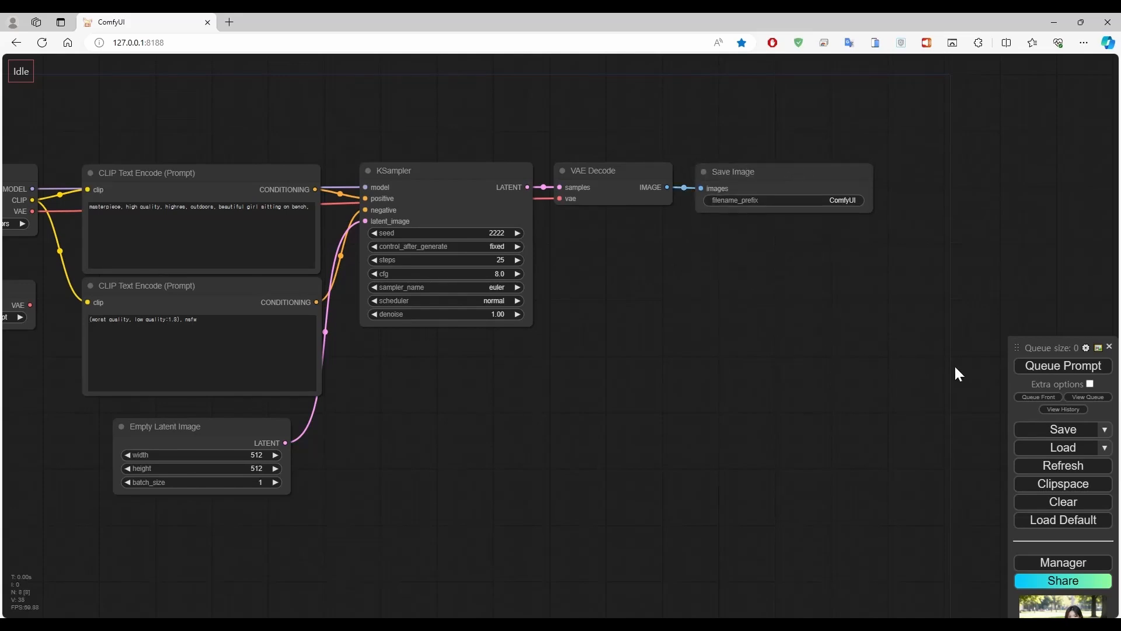
Queue the prompt to generate the image, and enlarge the Save Image node to show a bigger preview
{"action": "left_click", "coordinate": [1043, 366]}
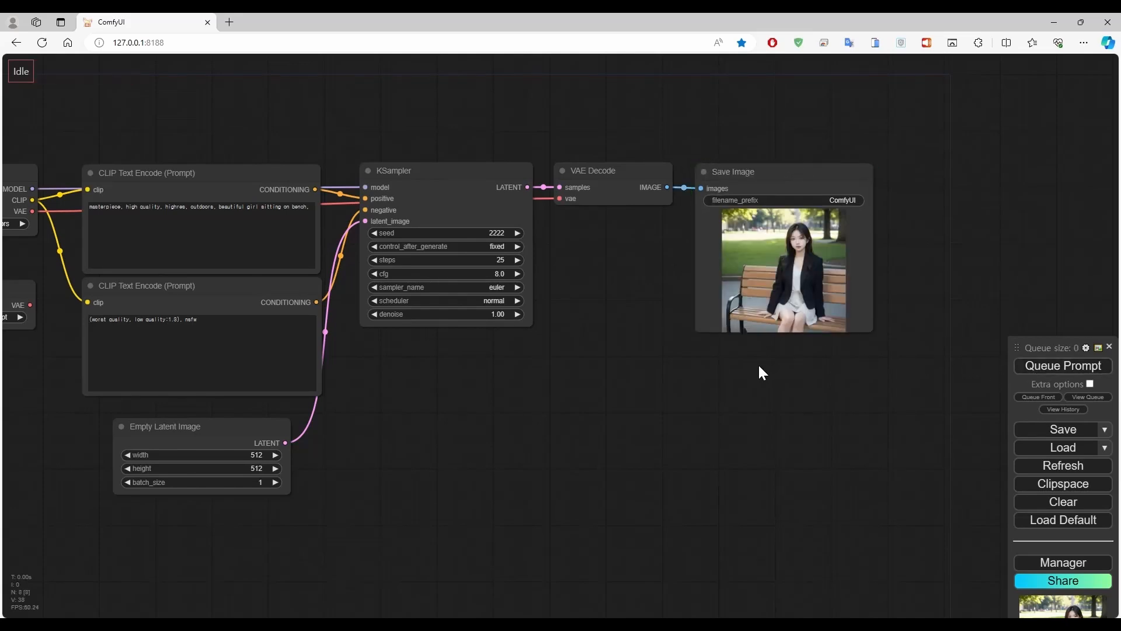
{"action": "left_click_drag", "start_coordinate": [871, 336], "coordinate": [893, 430]}
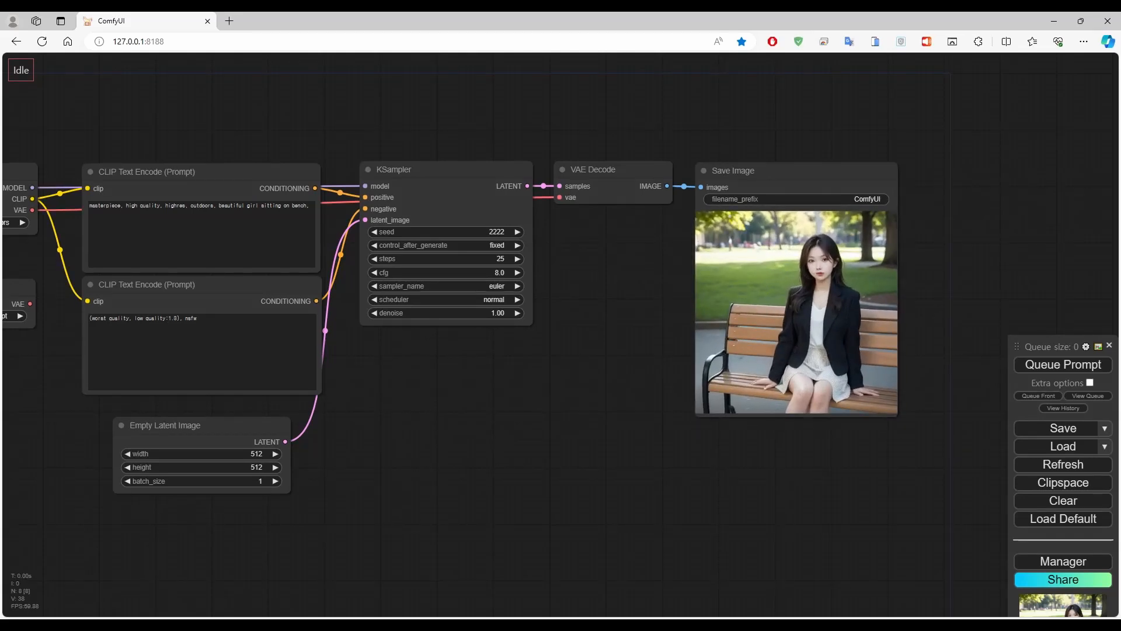